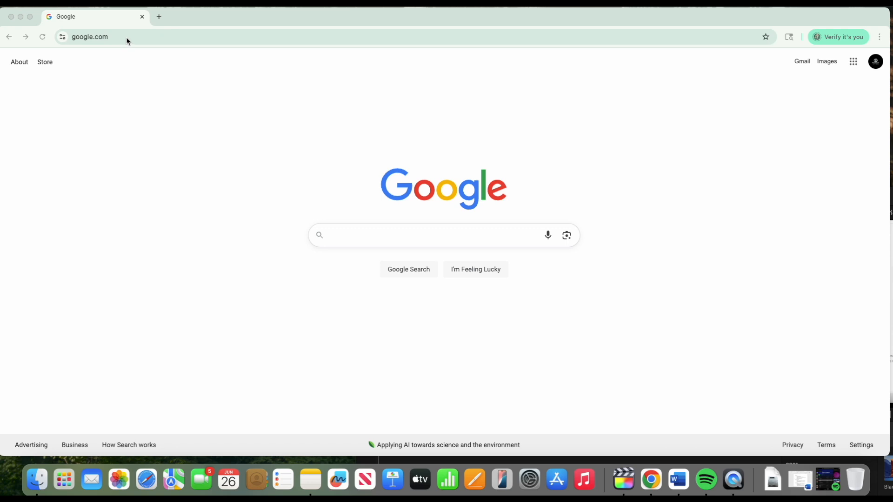
text(www.fairwa)
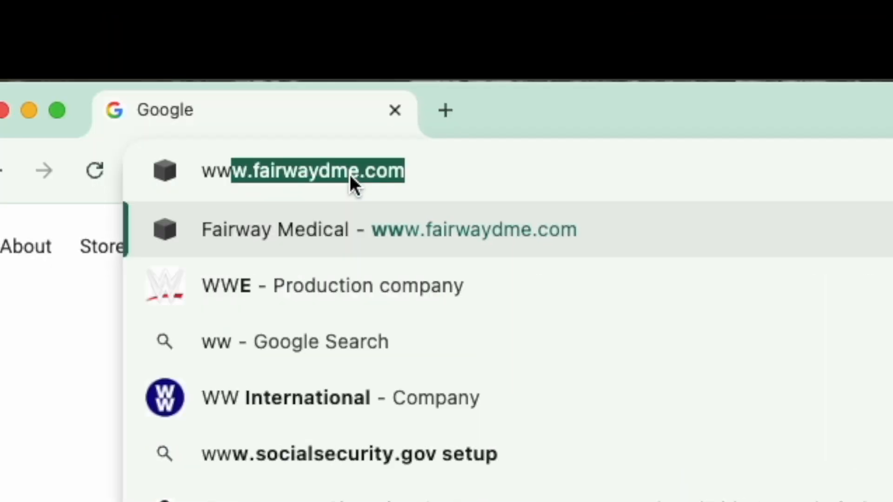
text(ydme.com)
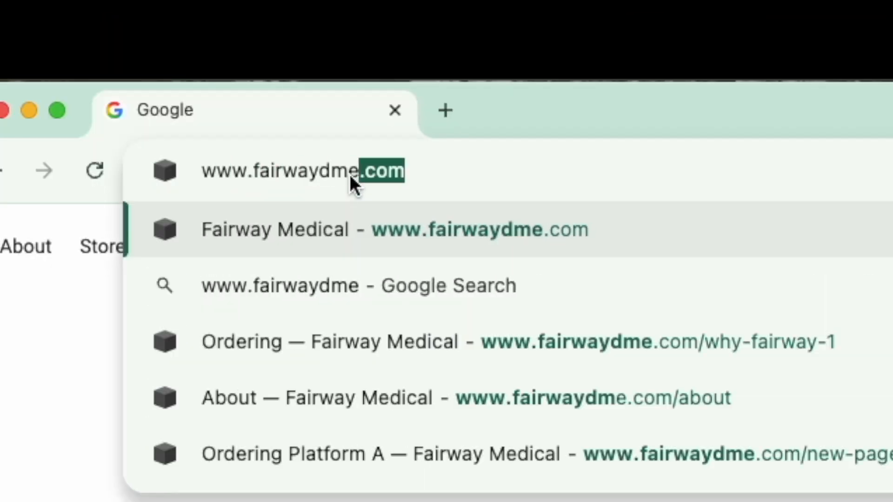
key(Return)
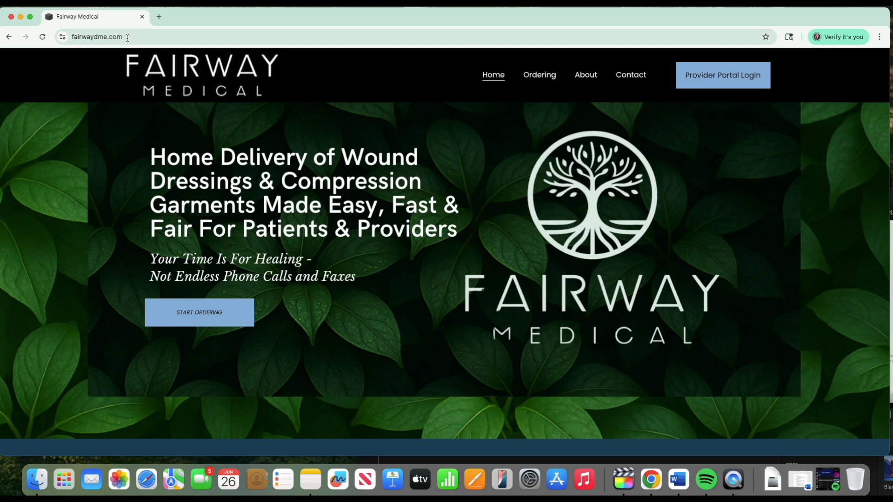
click(538, 76)
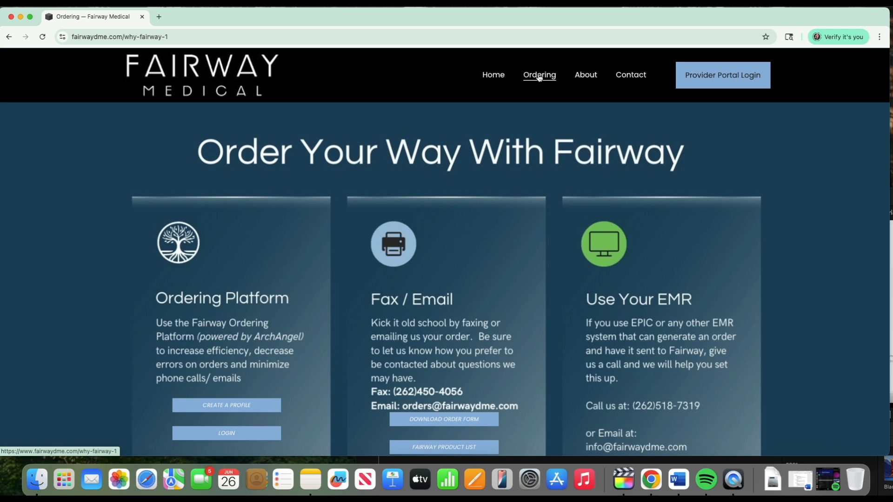
scroll(305, 274, down, 1)
scroll(304, 277, down, 1)
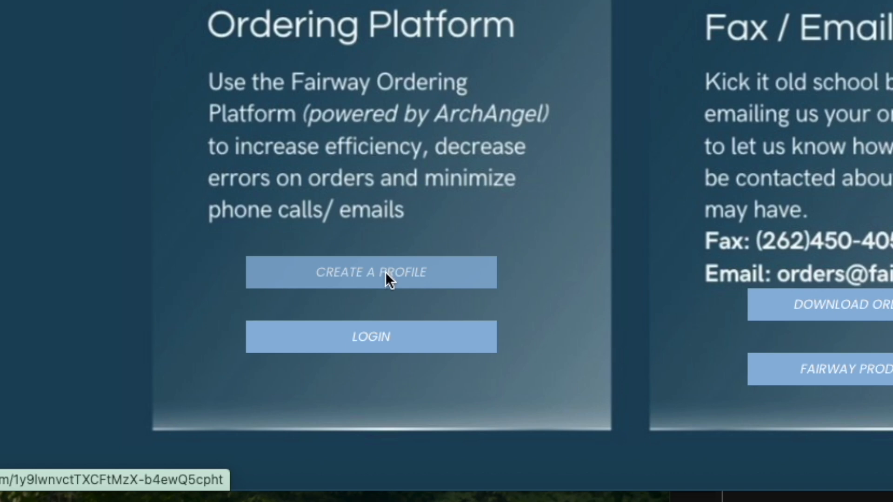
click(386, 275)
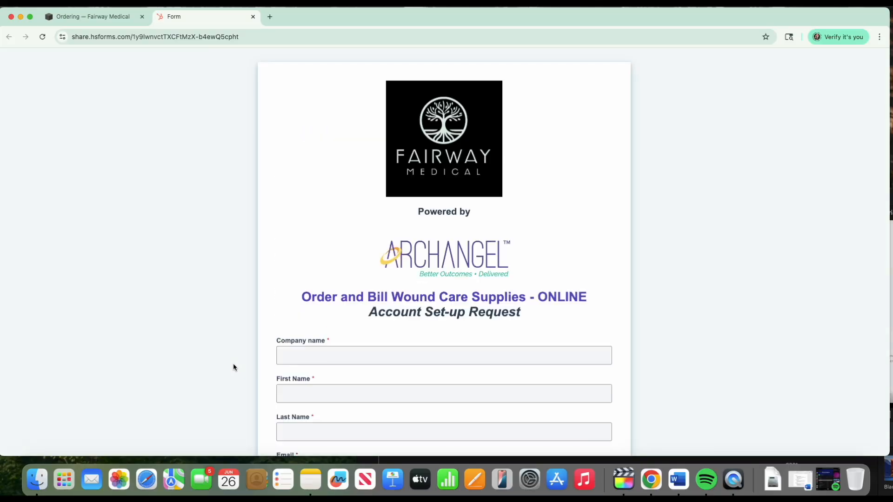
scroll(234, 367, down, 5)
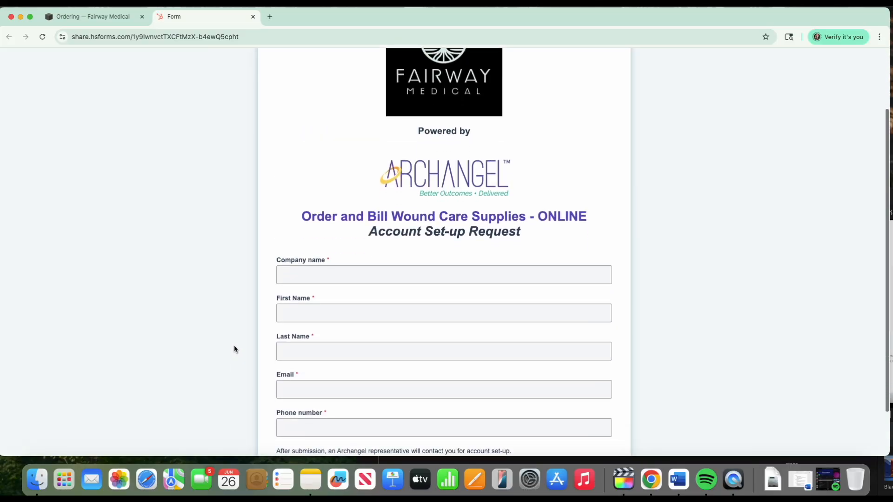
scroll(229, 334, down, 1)
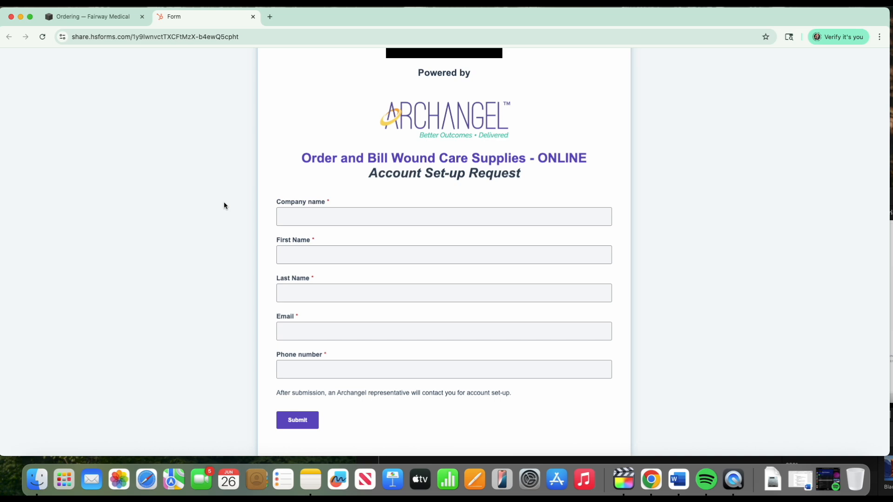
key(super+w)
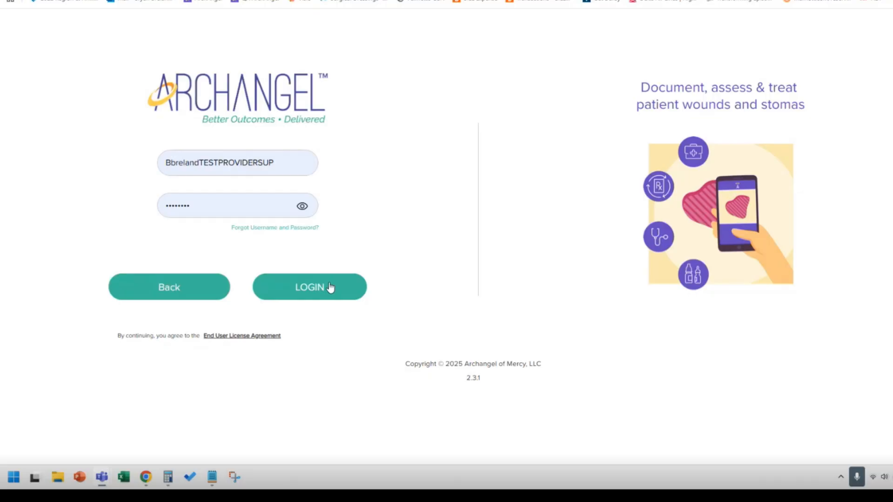
Log in to ArchAngel with the filled-in credentials and open the first listed patient's record for editing.
click(320, 293)
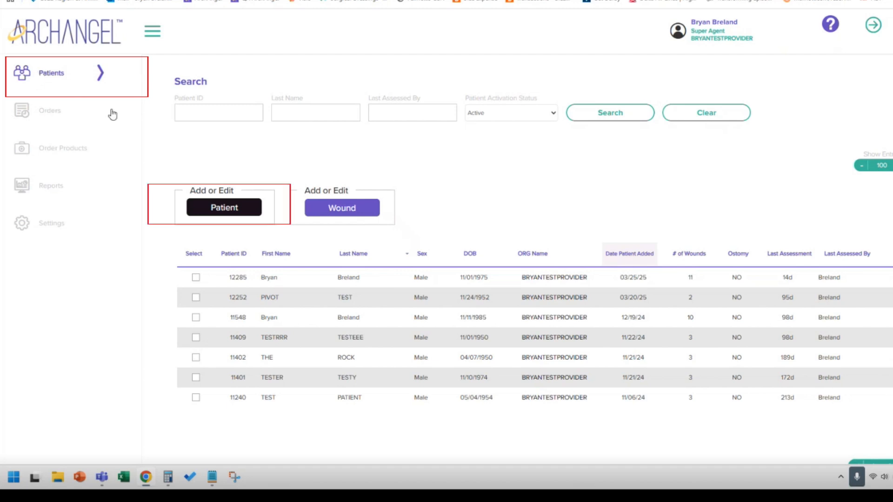
click(196, 278)
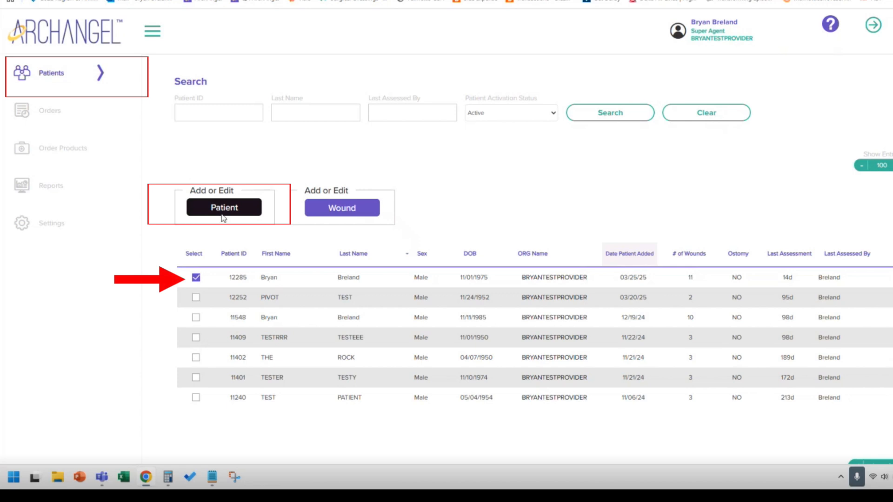
click(196, 282)
click(196, 281)
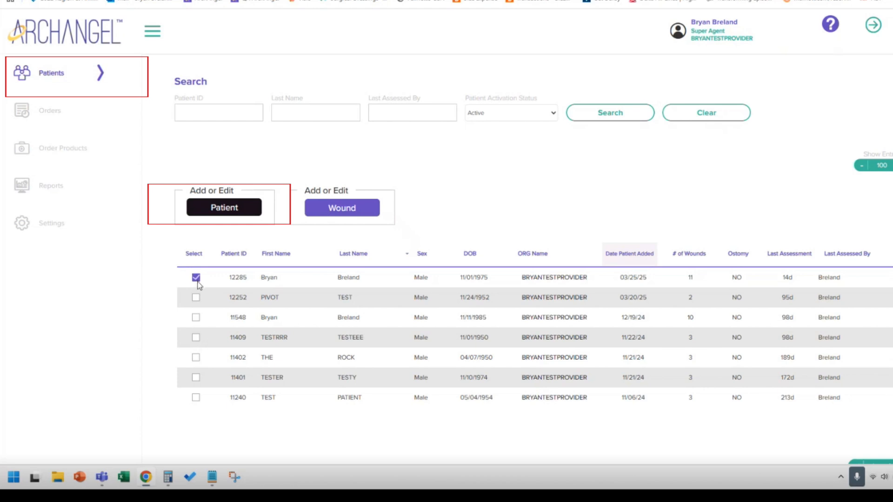
click(227, 210)
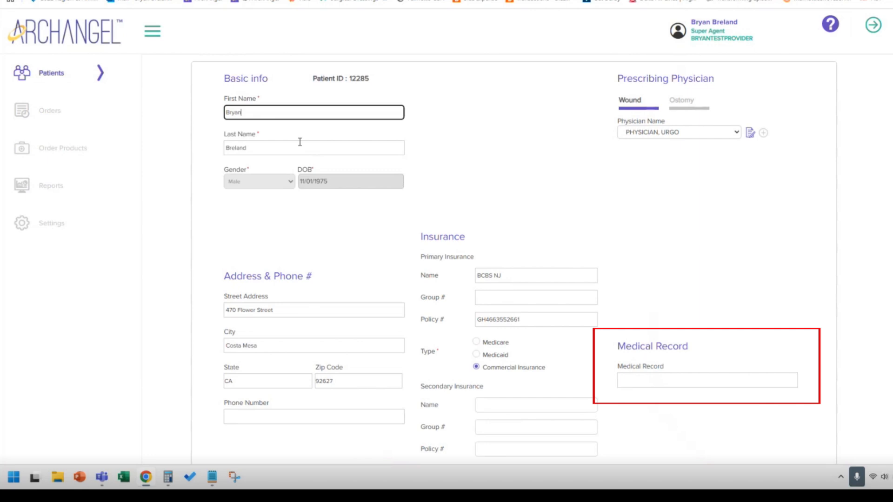
Review the patient's information form and the list of existing product orders.
scroll(293, 264, down, 1)
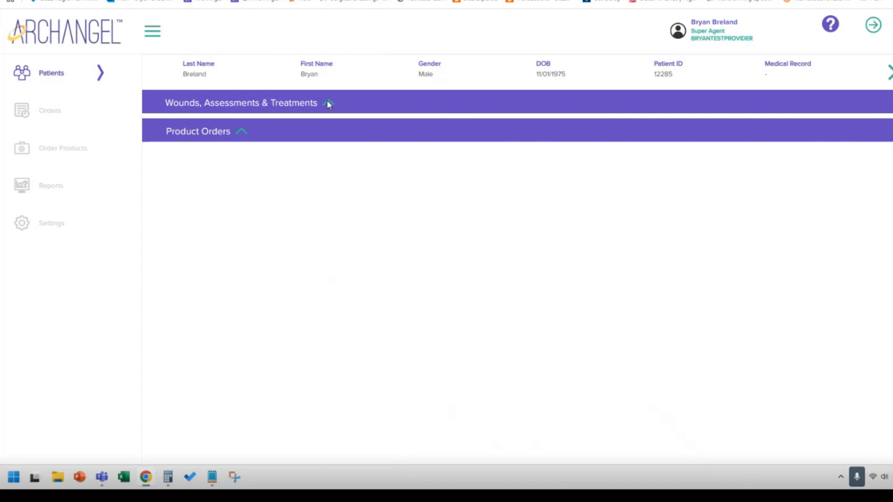
click(242, 133)
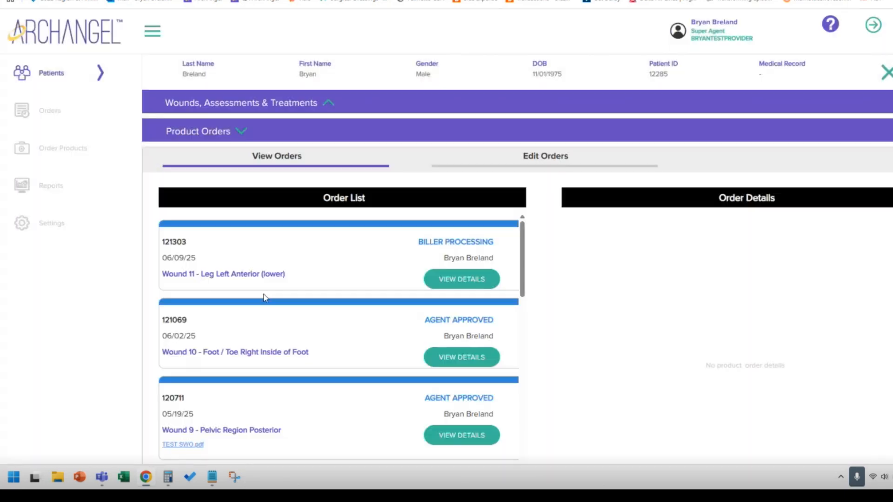
click(243, 128)
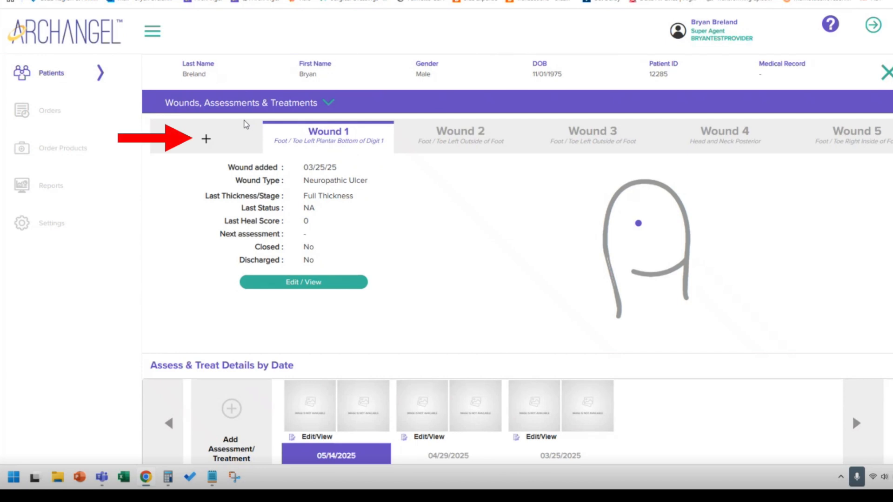
Add a new wound for the patient with the type Neuropathic Ulcer and wound number 23.
click(207, 139)
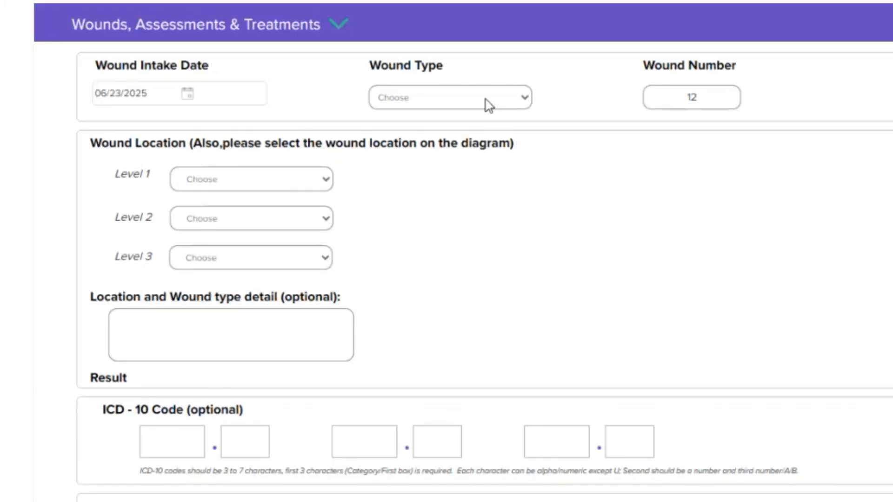
click(490, 100)
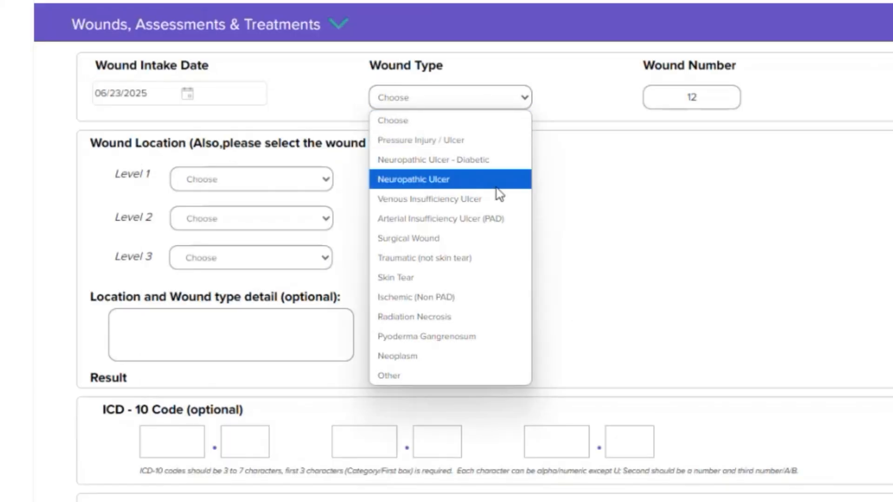
click(496, 187)
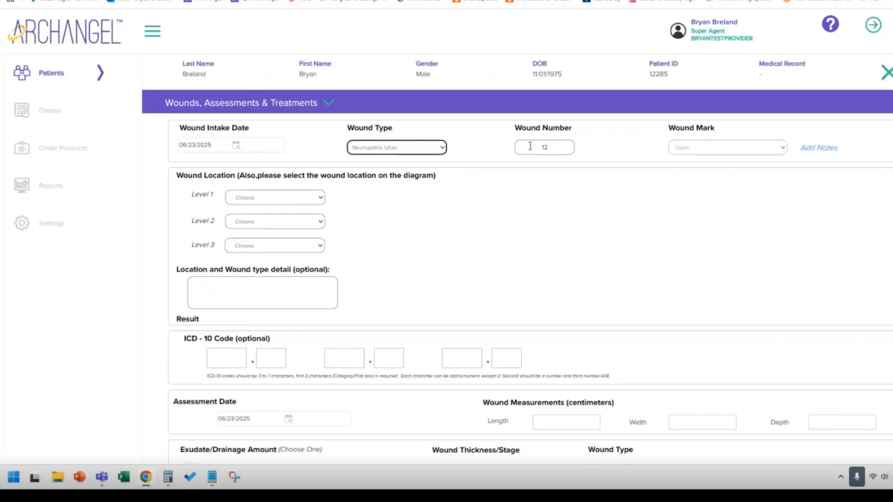
click(545, 148)
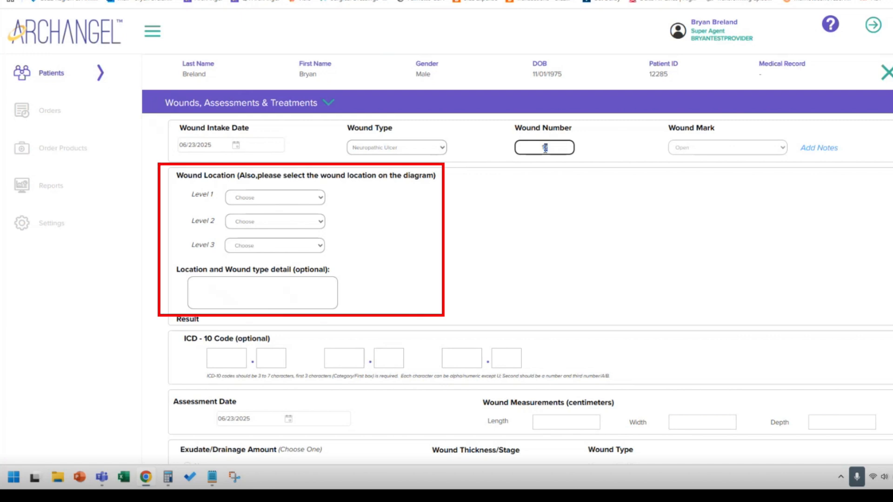
Change the wound type to Pressure Injury / Ulcer, set the location to Pelvic Region, Posterior, and mark the wound on the diagram's upper left buttock.
click(313, 199)
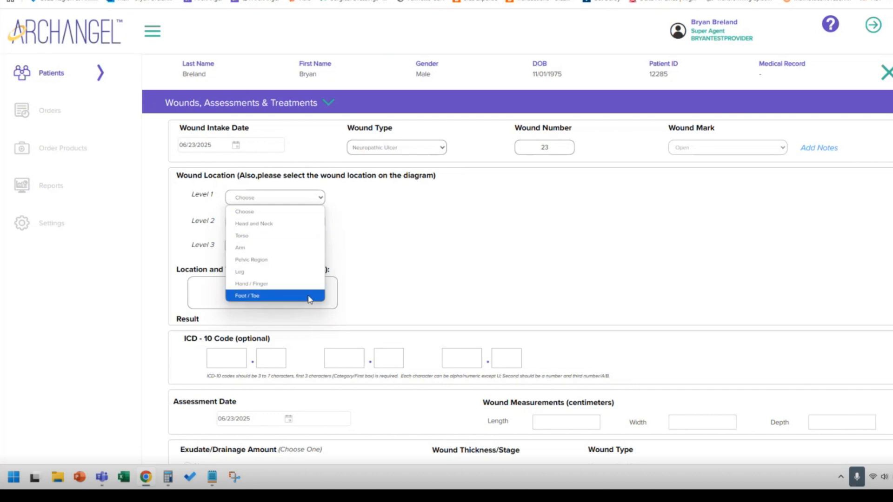
click(305, 261)
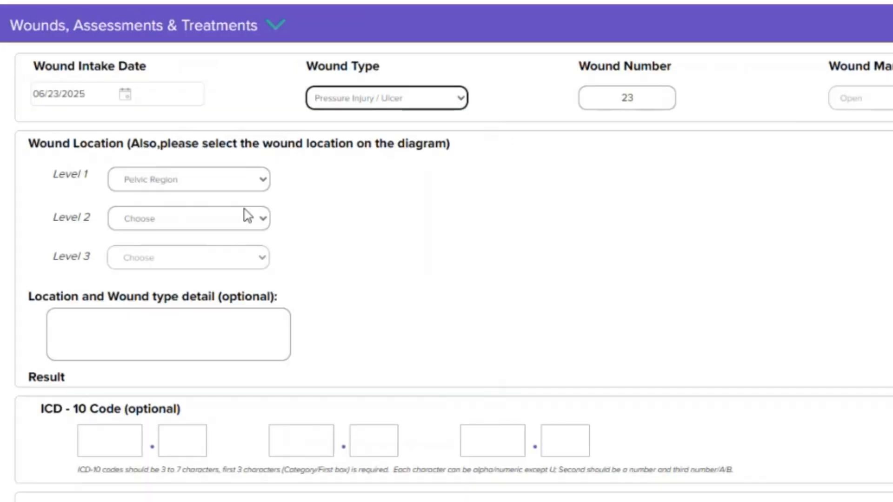
click(308, 219)
click(182, 280)
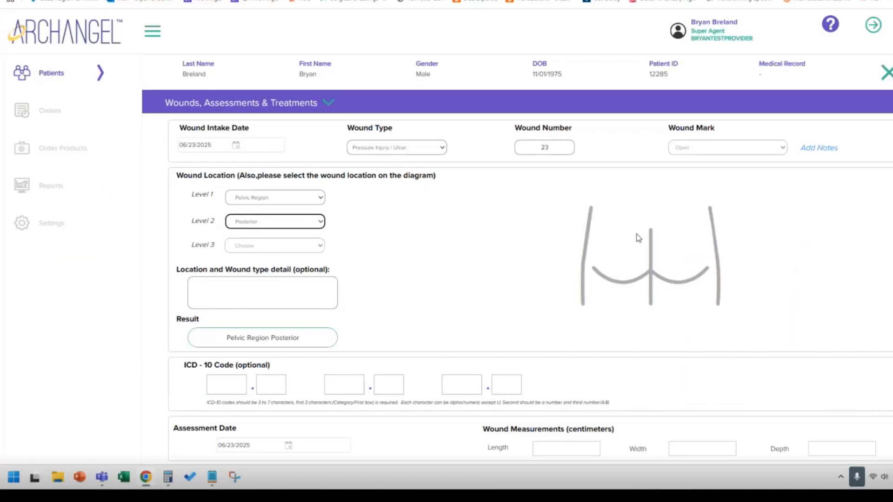
click(778, 242)
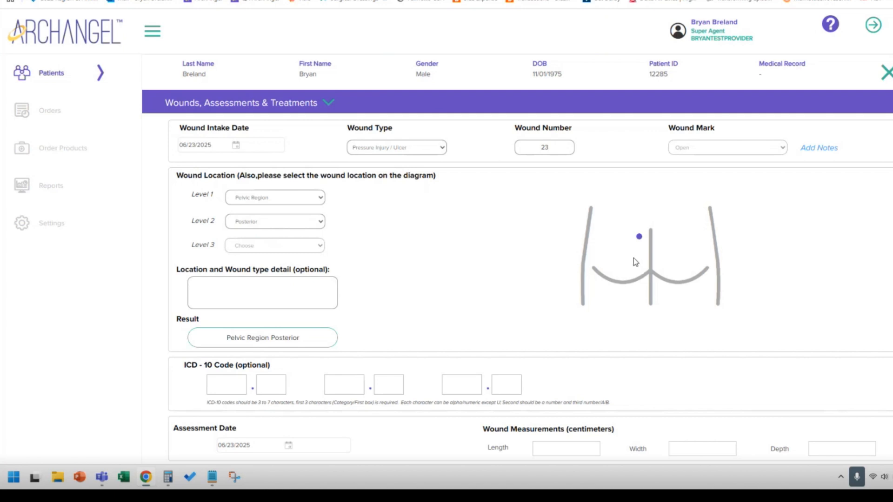
click(257, 287)
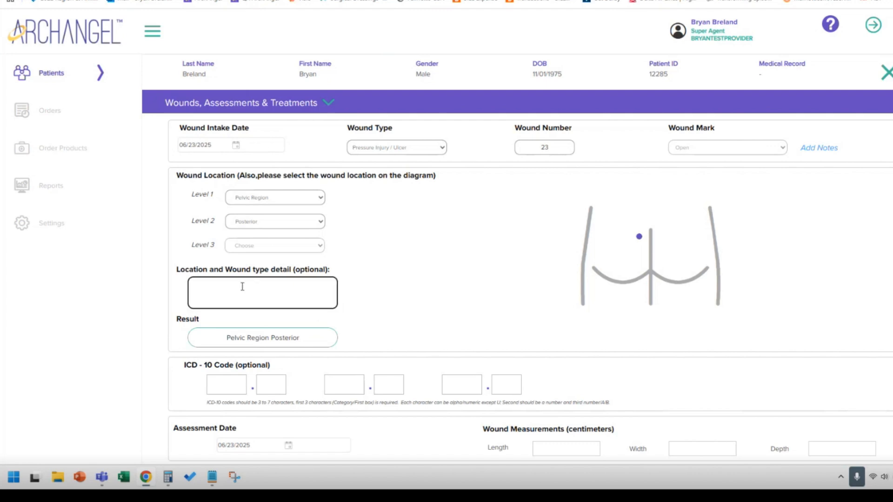
Enter L87.001 as the wound's first ICD-10 code.
click(237, 385)
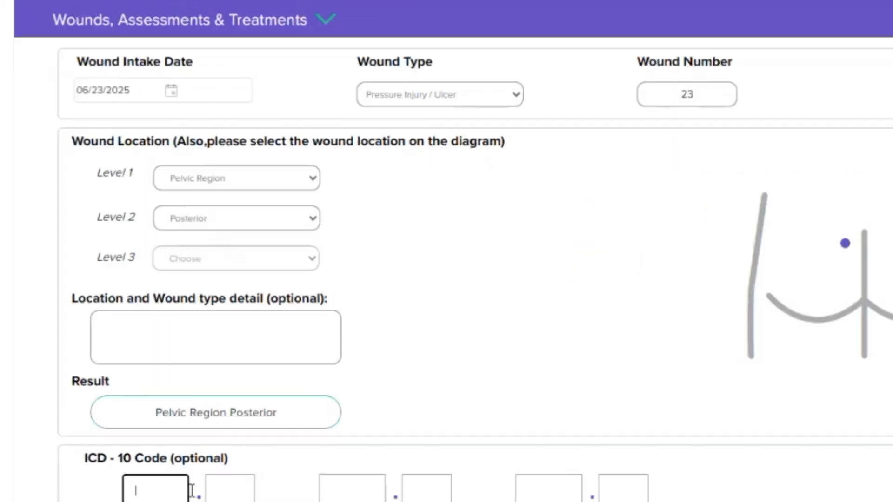
scroll(294, 311, down, 2)
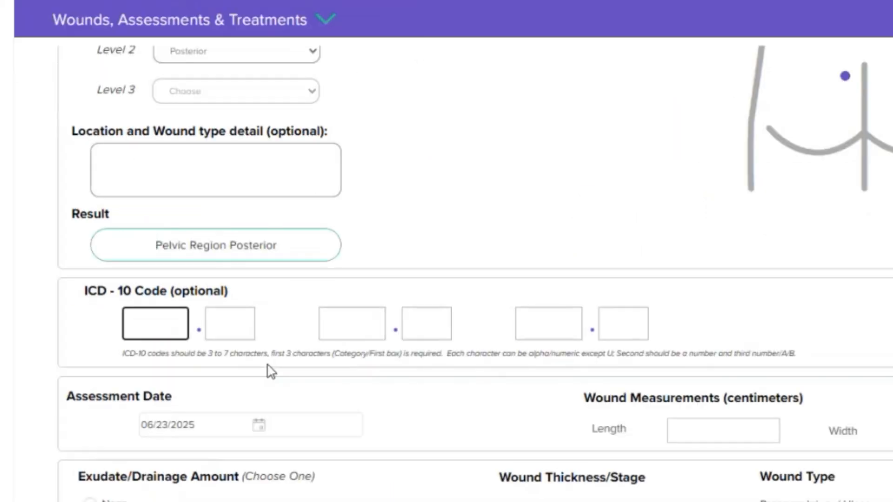
text(L87)
key(Tab)
text(001)
Enter the wound measurements: length 2.1, width 1.2 and depth .3 centimeters.
click(720, 427)
text(2.1)
key(Tab)
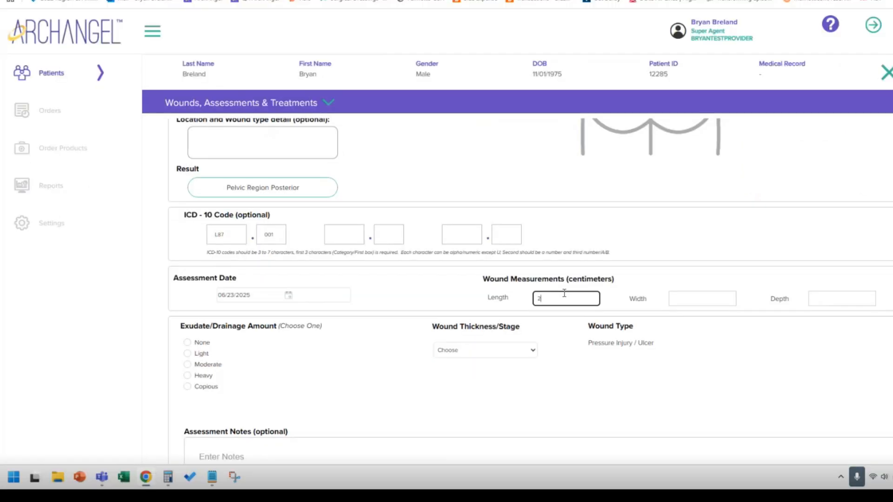
text(1.2)
key(Tab)
text(.3)
key(Tab)
Set the exudate amount to Moderate and the wound thickness/stage to Stage 4, leaving the assessment notes empty.
click(187, 364)
click(510, 350)
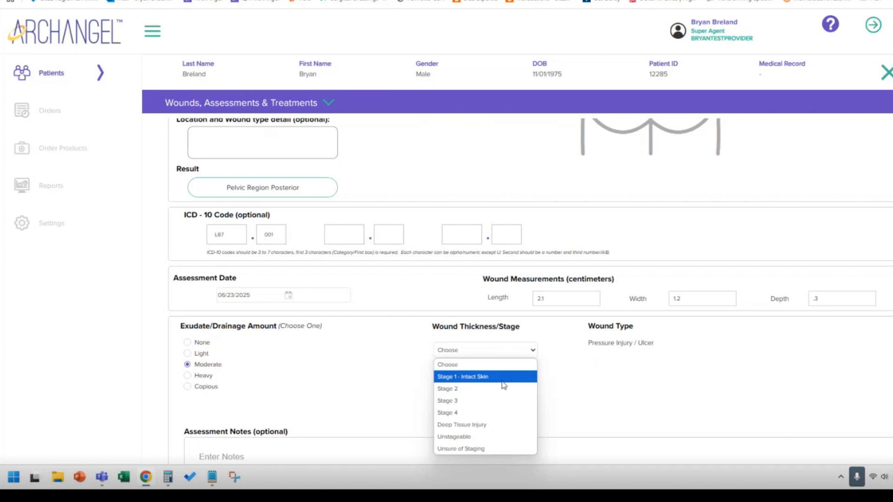
click(488, 408)
scroll(493, 355, down, 4)
click(219, 257)
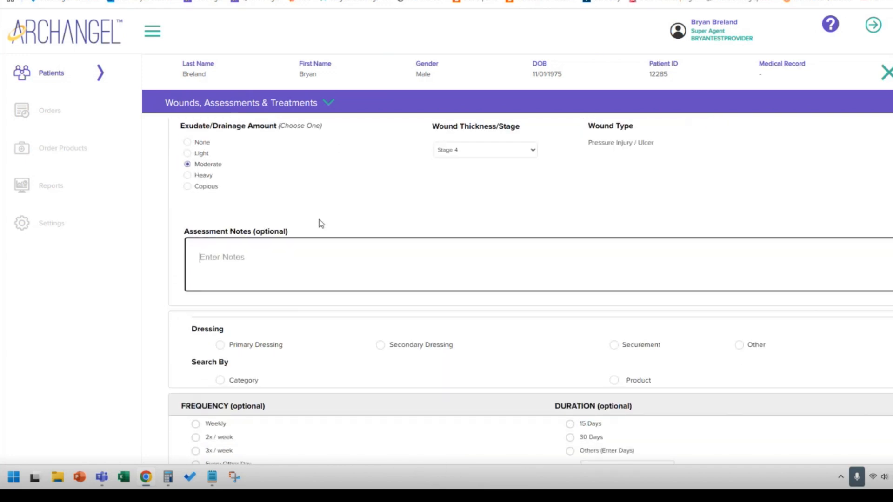
scroll(221, 297, up, 2)
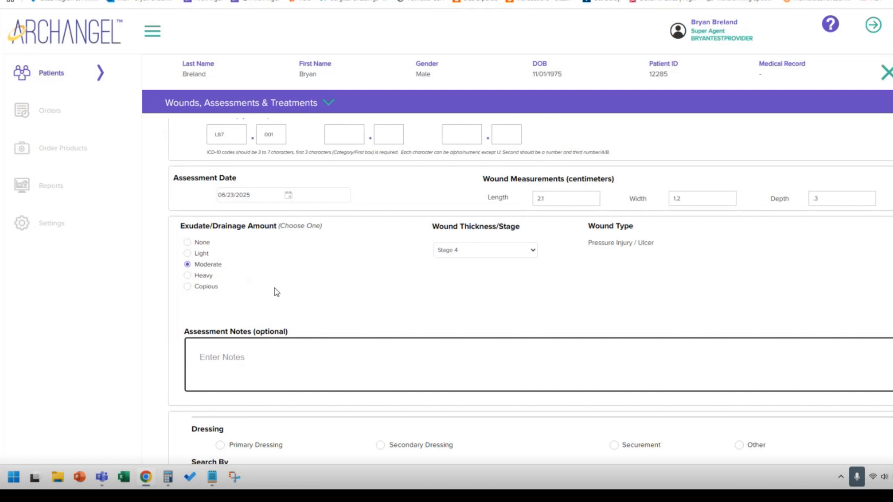
scroll(275, 289, down, 3)
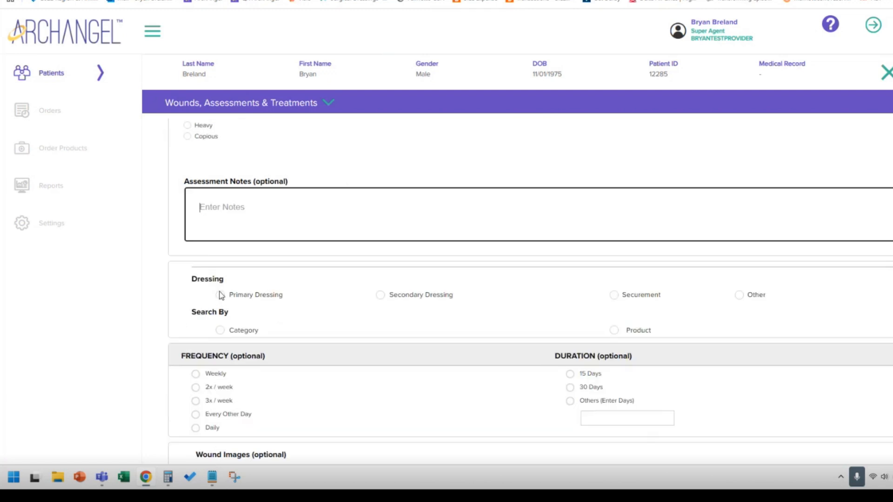
Choose a primary dressing and search for products by the Alginate and Silver Alginate category.
click(221, 295)
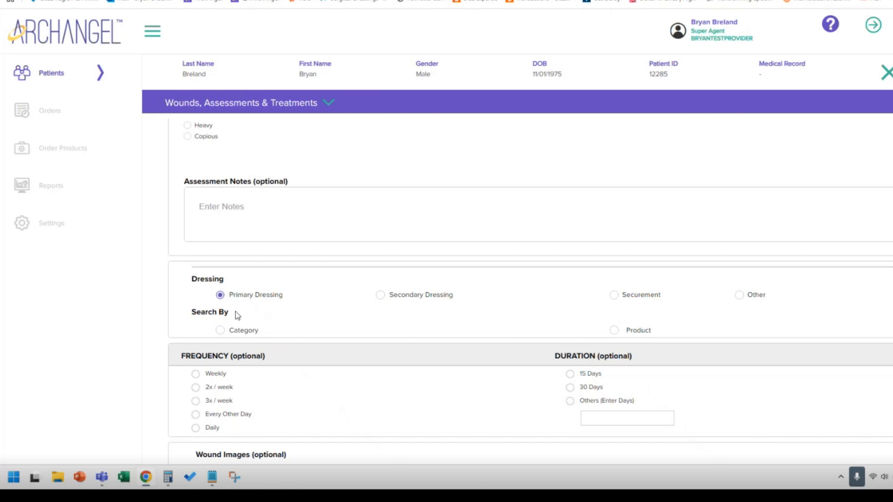
click(221, 331)
click(388, 331)
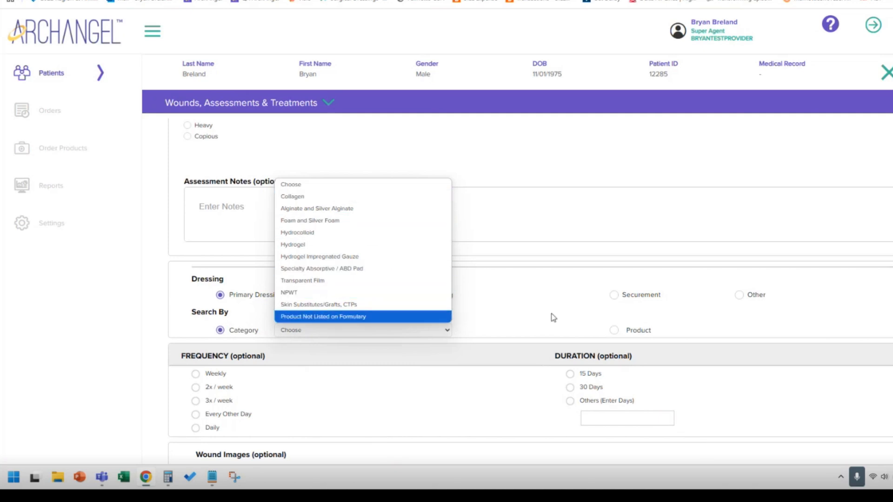
click(607, 331)
click(614, 331)
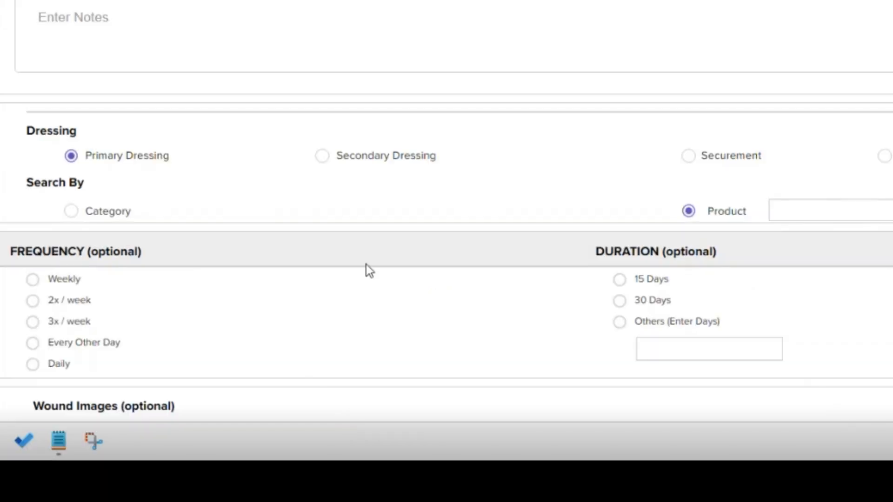
click(71, 213)
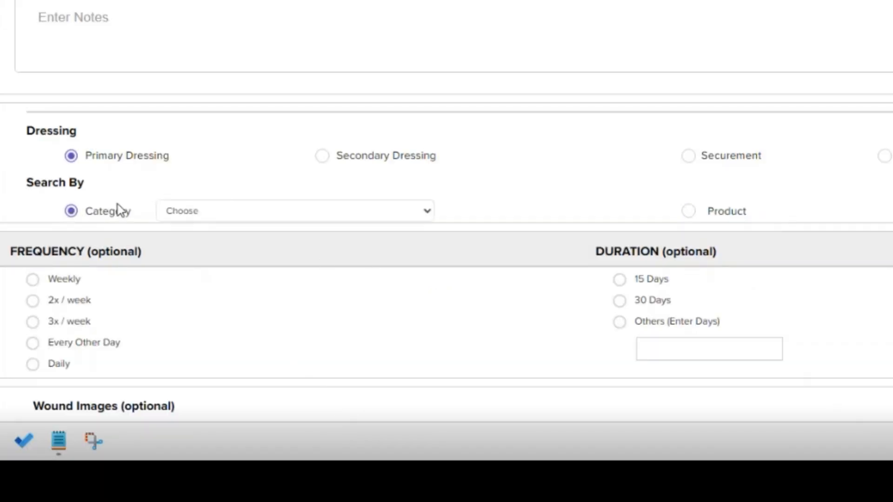
click(279, 214)
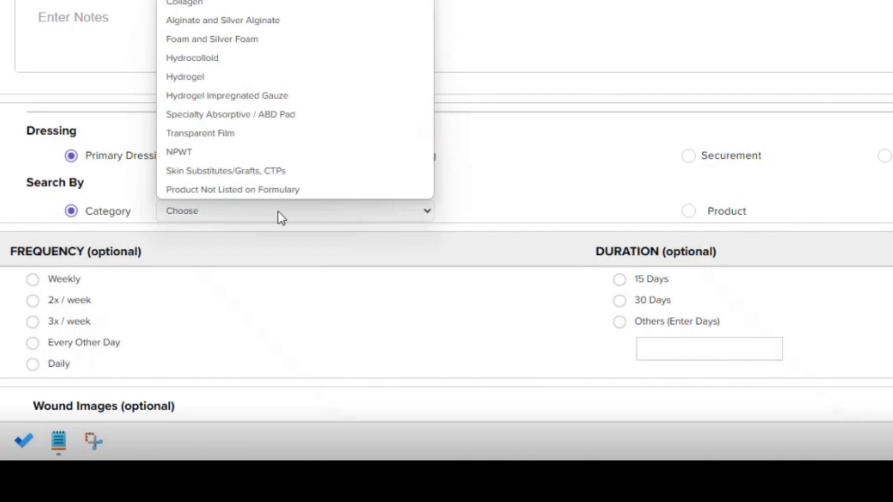
click(268, 21)
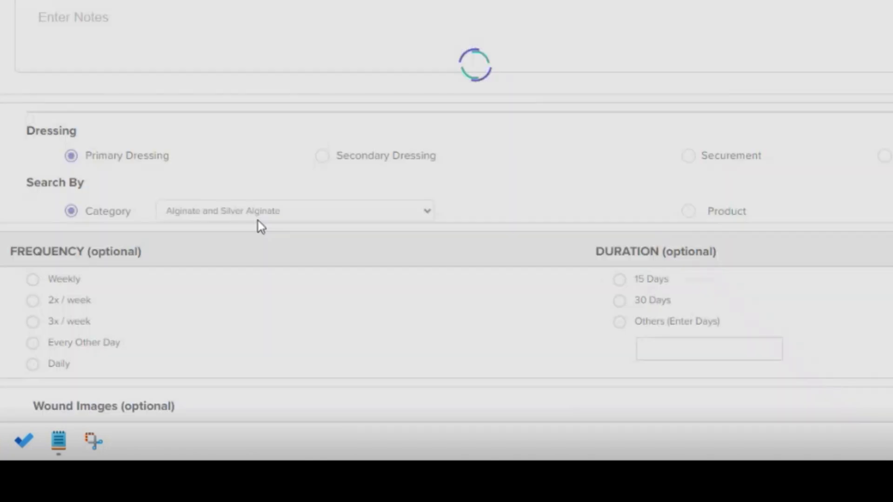
Turn the formulary filter off, select Melgisorb Ag Silver Alginate Dressing, and add its 2" x 2" size to the treatment.
scroll(300, 215, down, 3)
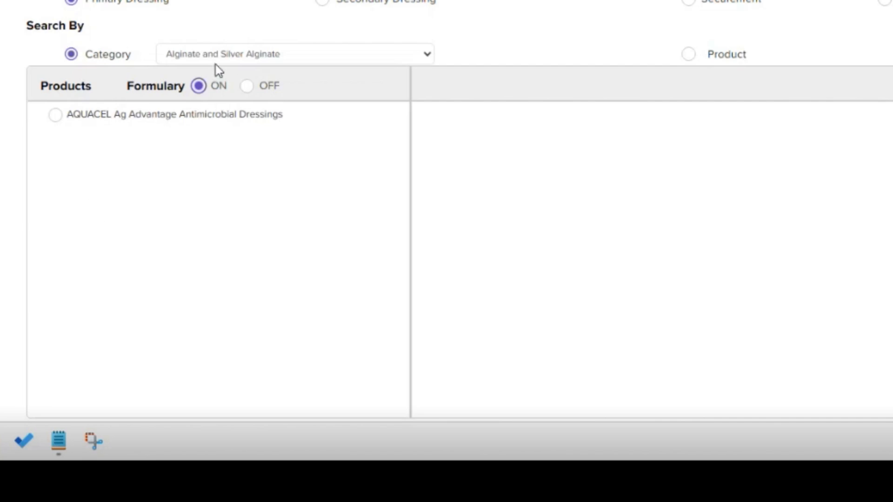
click(248, 88)
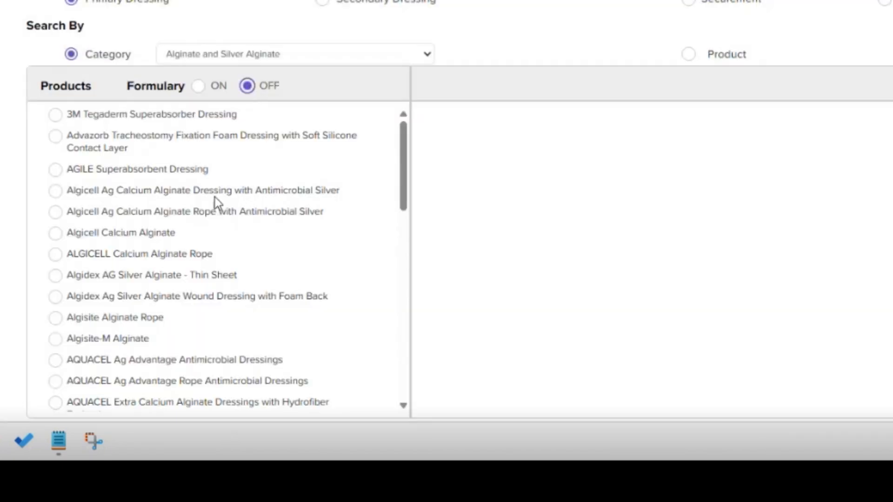
scroll(216, 176, down, 15)
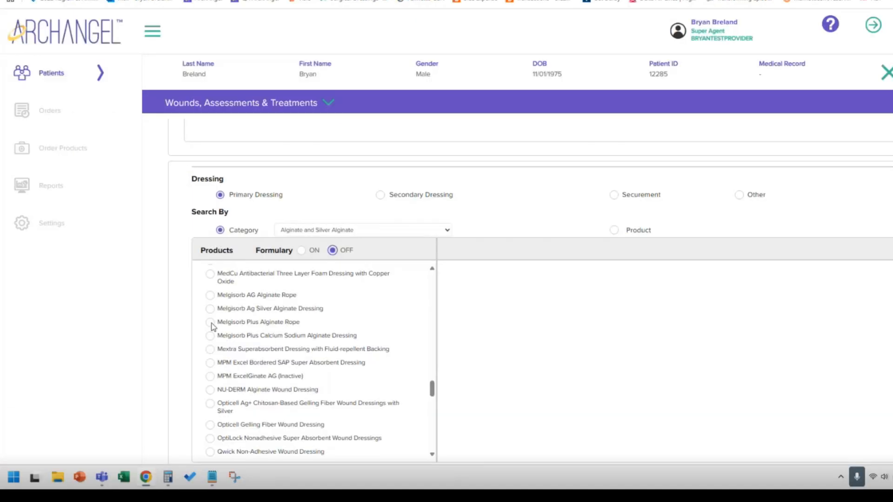
click(210, 309)
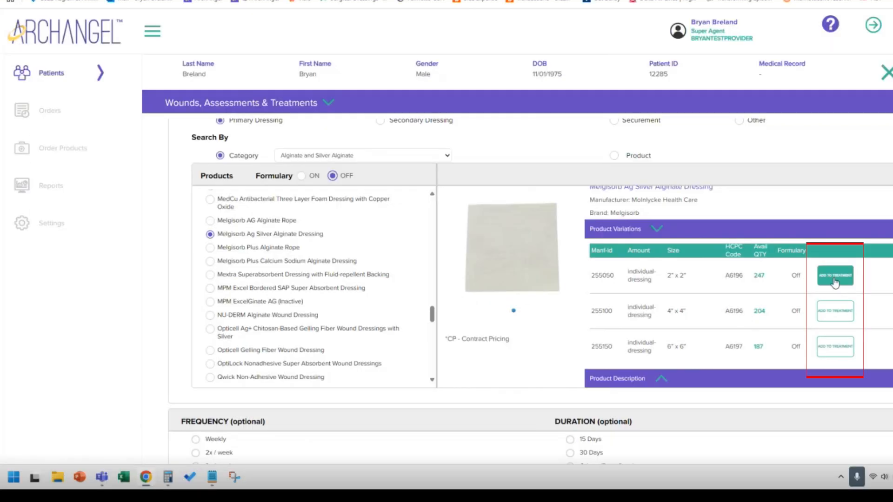
click(835, 279)
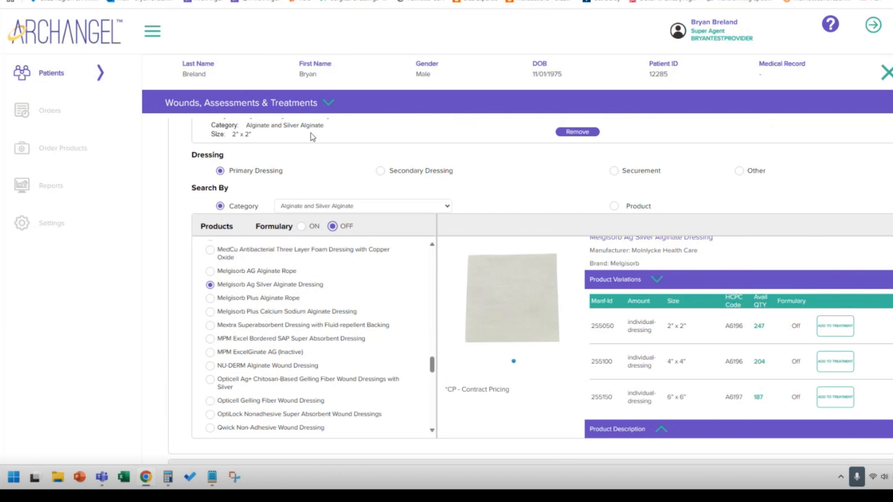
Remove the 2" x 2" Melgisorb Ag dressing from the treatment and add the 6" x 6" size instead.
scroll(326, 200, up, 1)
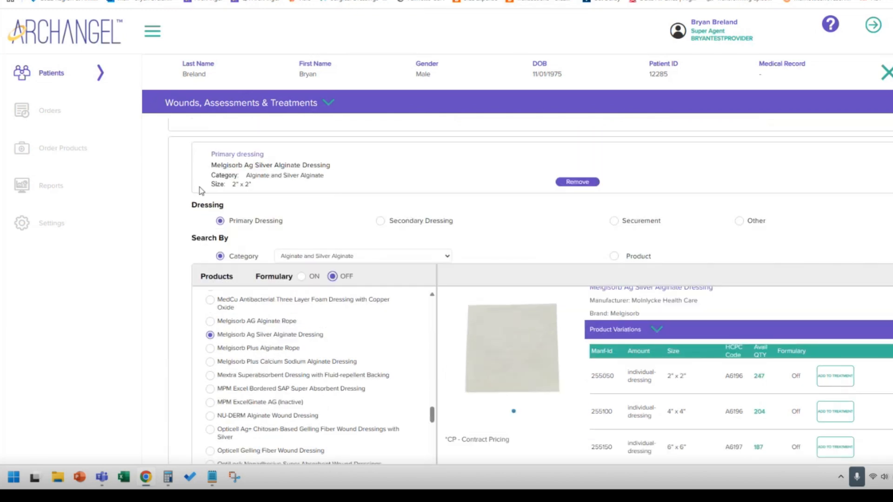
click(577, 182)
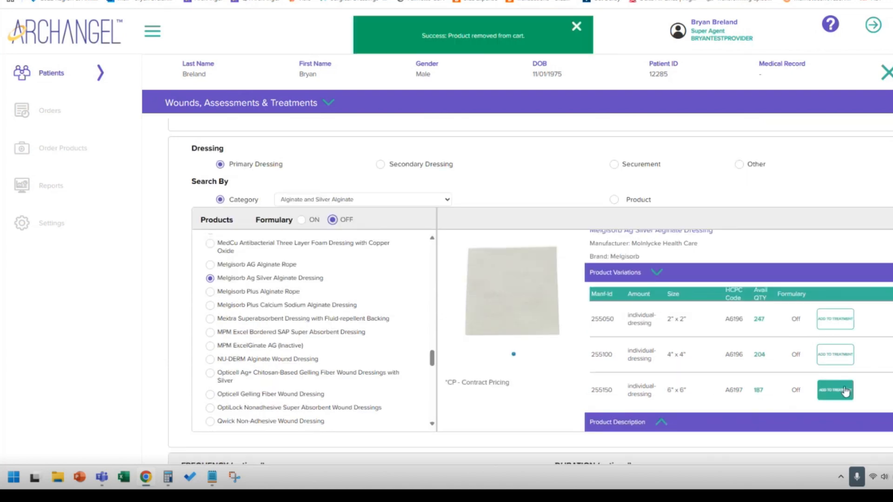
click(846, 390)
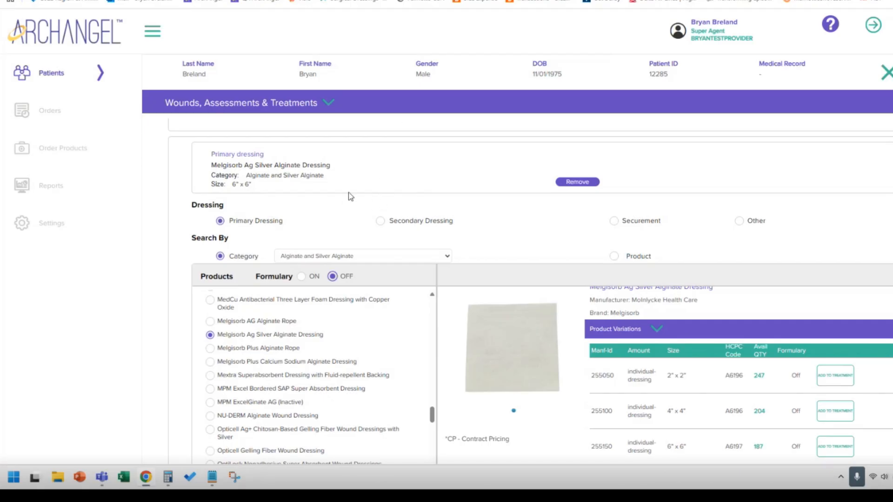
Set the dressing change frequency to Daily and the duration to 30 Days.
scroll(344, 195, down, 5)
scroll(436, 349, down, 4)
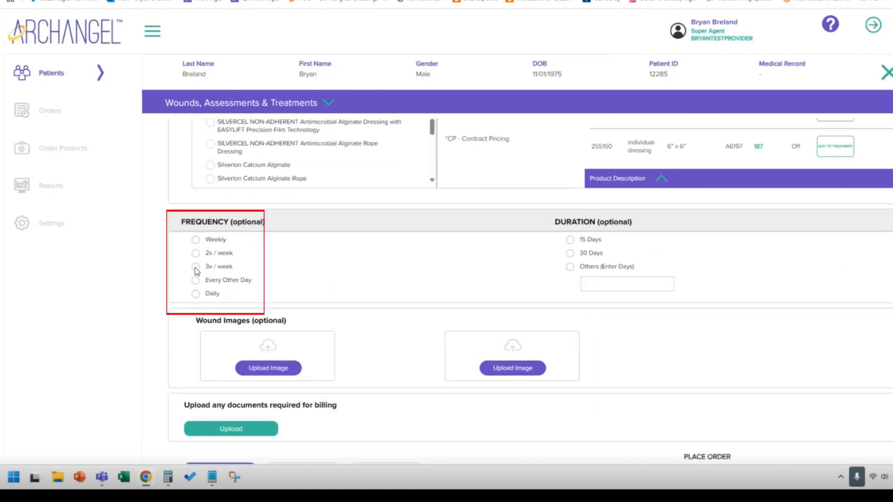
click(196, 268)
click(195, 294)
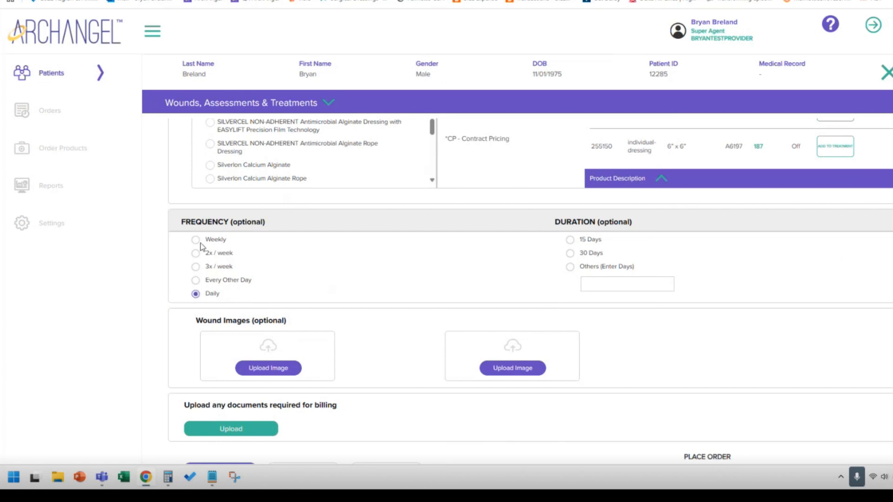
click(569, 253)
Upload the TEST SWO PDF as a document required for billing and proceed to the order form.
scroll(246, 409, down, 1)
click(246, 407)
click(121, 28)
click(519, 332)
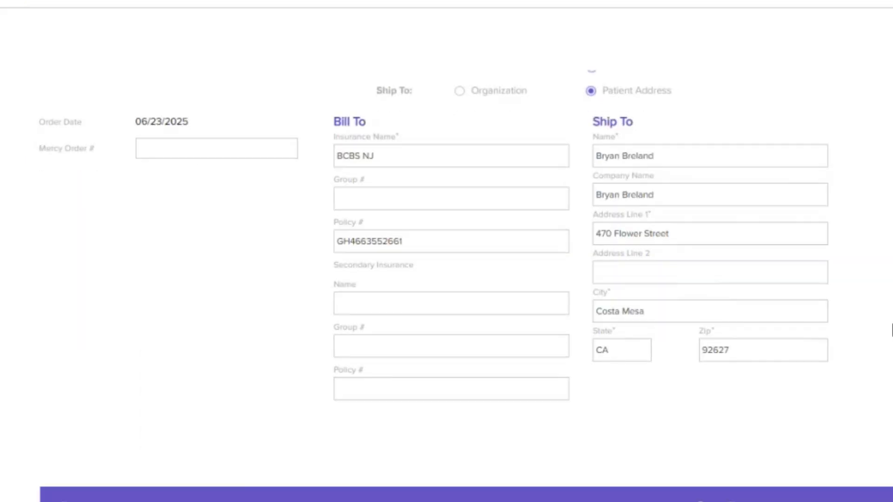
Set the order quantity of the Melgisorb Ag Silver Alginate Dressing to 30.
scroll(883, 328, down, 6)
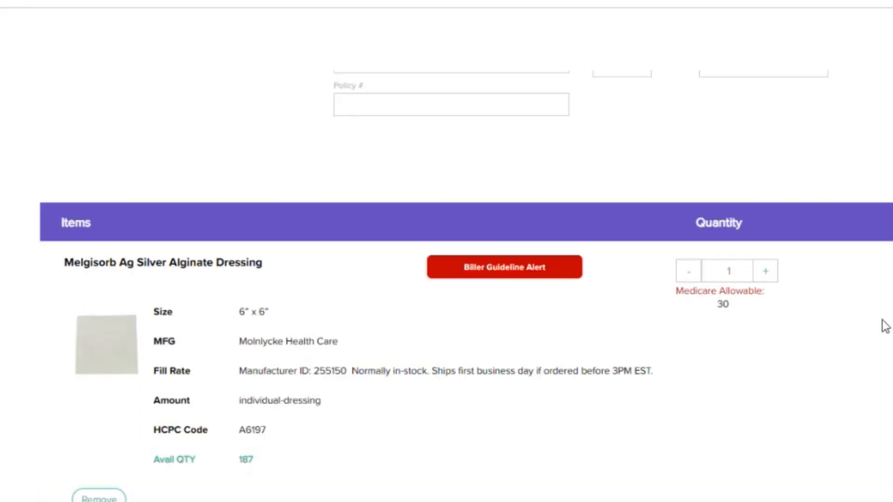
click(733, 272)
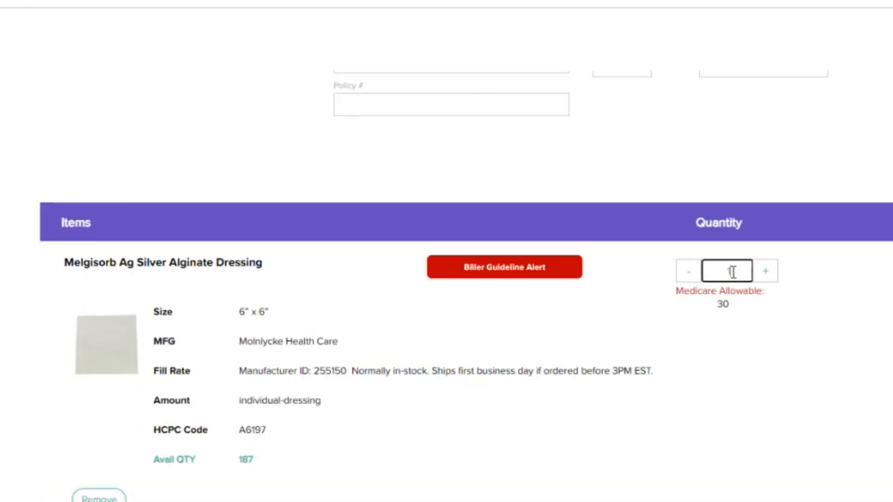
key(BackSpace)
text(30)
Review and acknowledge the dressing's Biller Guideline Alert, submit the acknowledgement, and place the order.
click(497, 274)
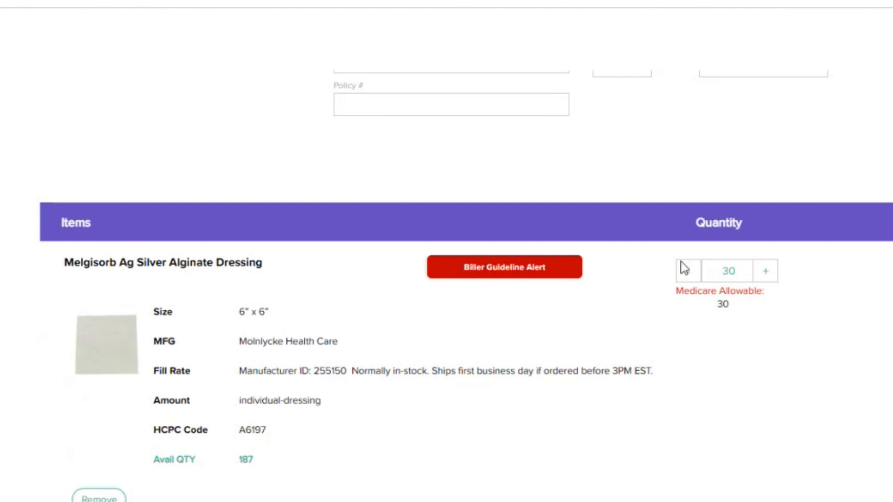
click(497, 269)
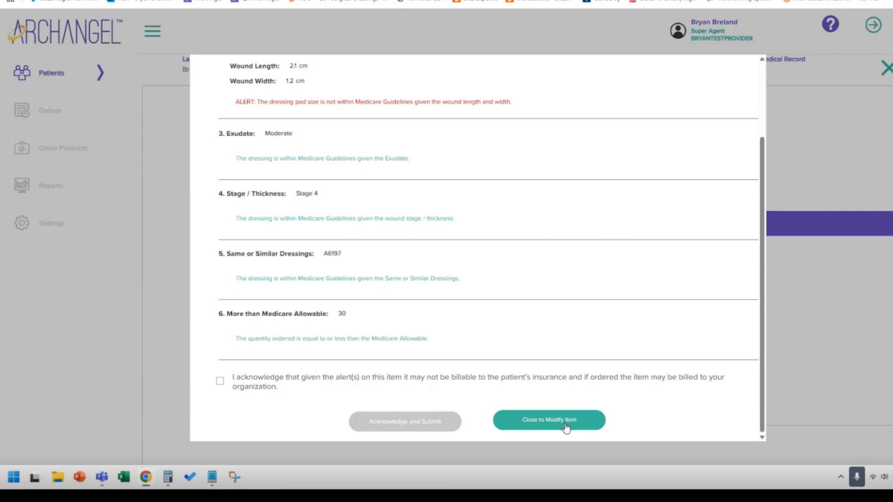
click(220, 381)
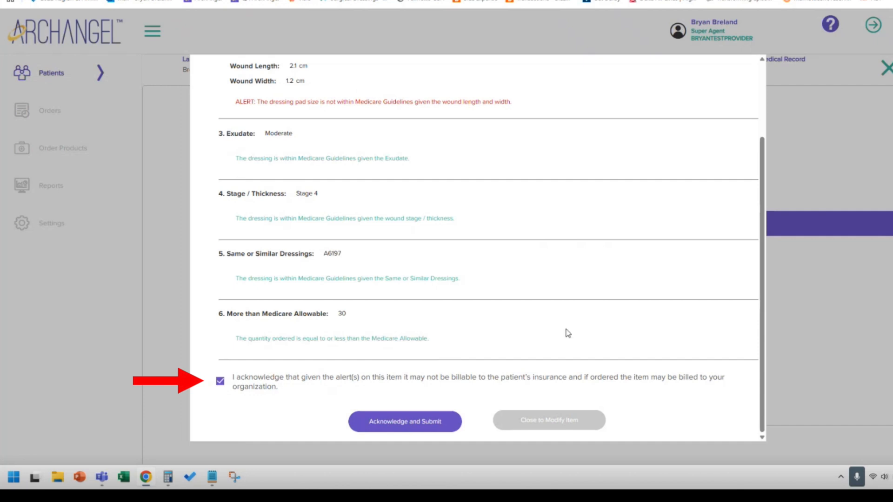
click(402, 429)
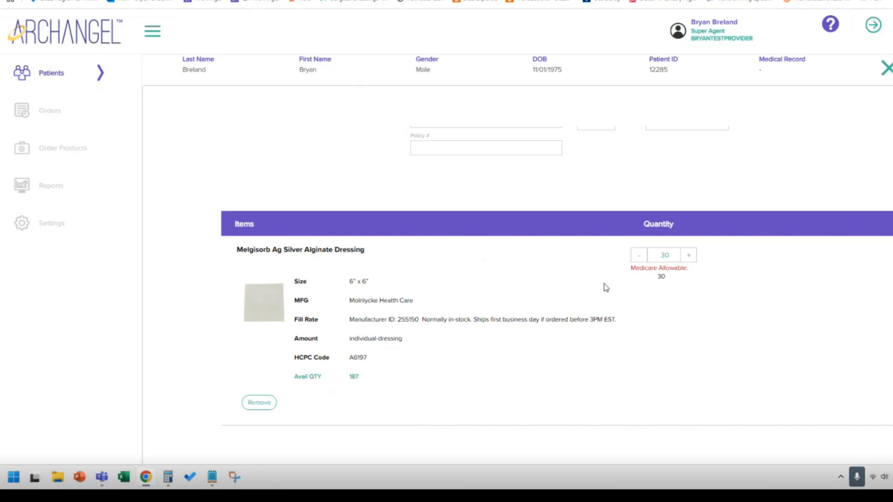
scroll(594, 286, down, 2)
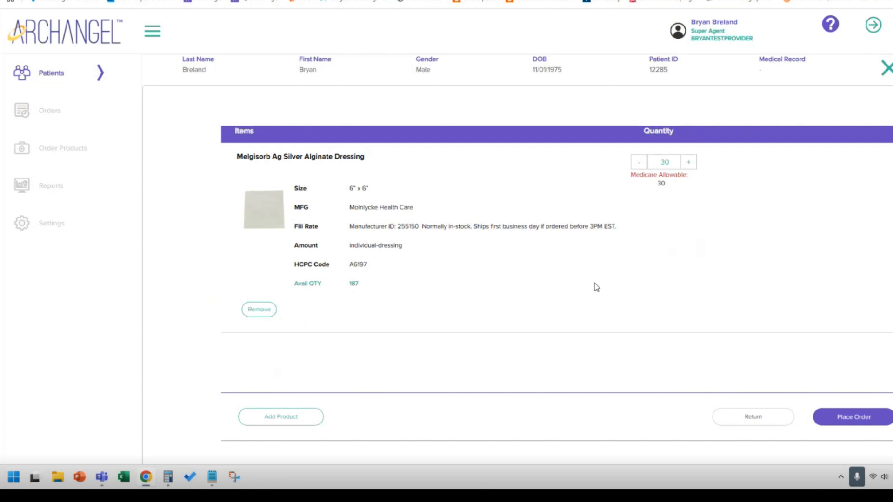
click(853, 415)
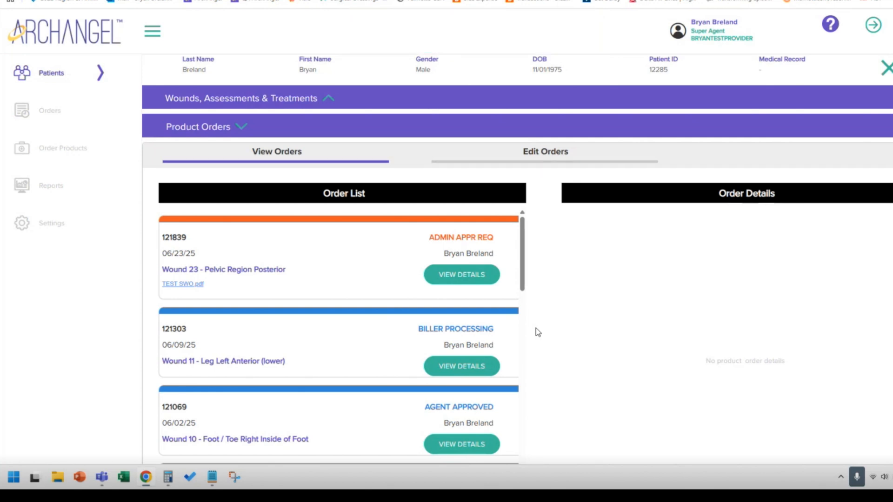
Open the list of all orders and select the newest order, dated 06/23/25.
click(50, 110)
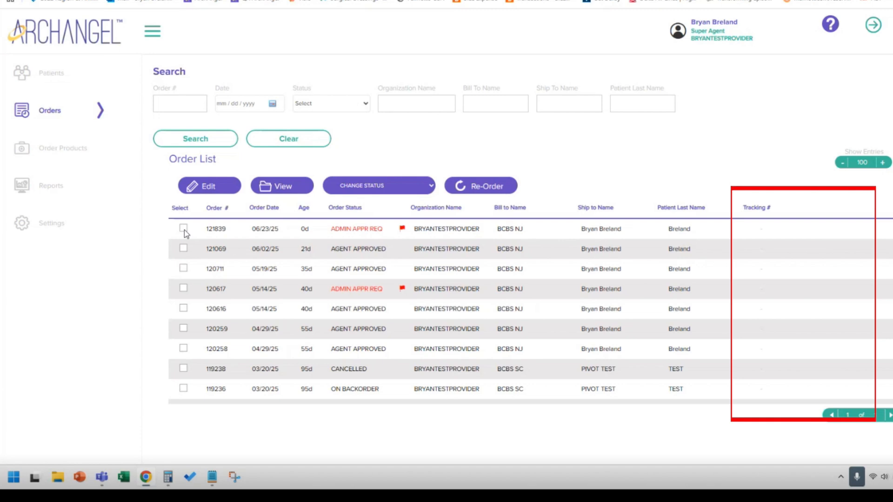
click(184, 229)
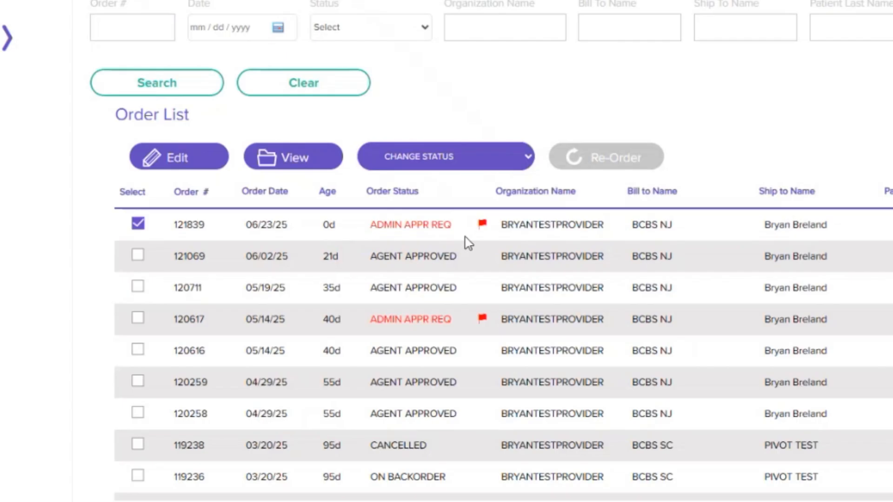